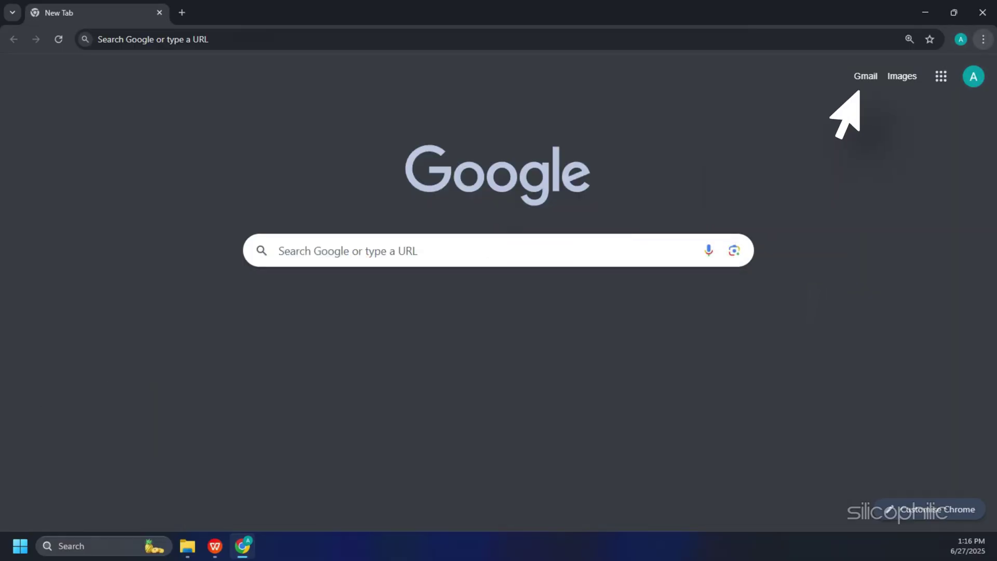
- Open Chrome's Cast dialog from the three-dot menu to cast the current tab
{"action": "left_click", "coordinate": [983, 39]}
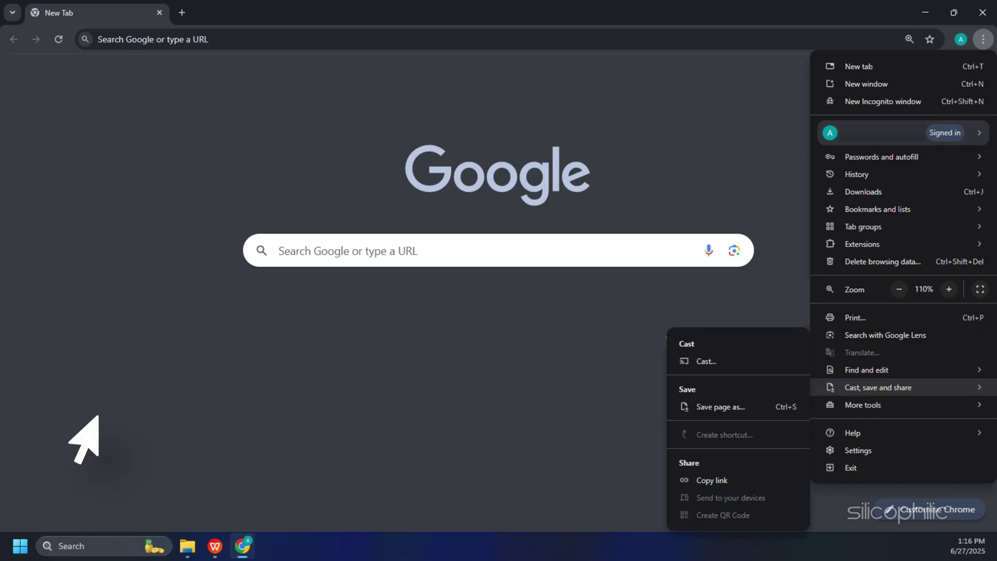
{"action": "left_click", "coordinate": [706, 361]}
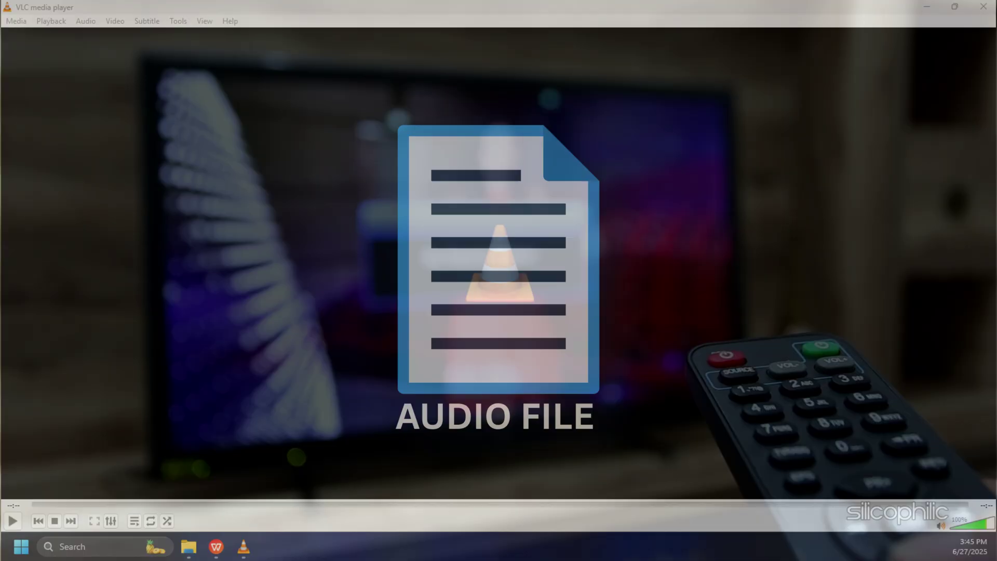
- Open VLC's Playback menu with Alt+L and reach the Renderer submenu
{"action": "key", "text": "alt+l"}
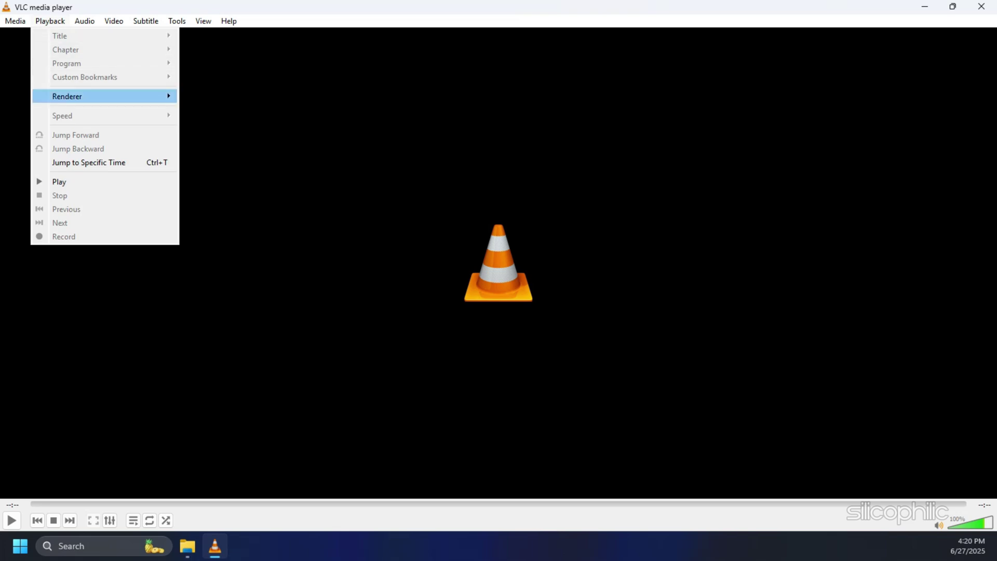